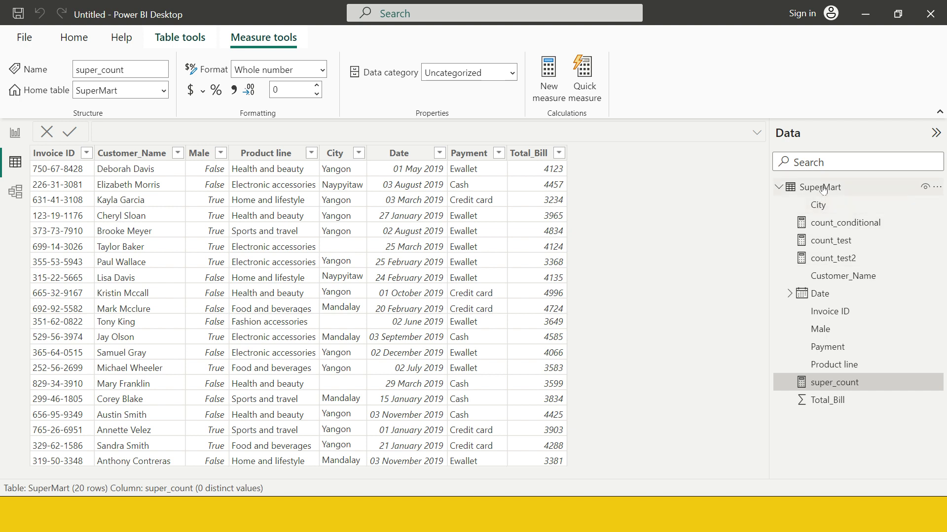
# Inspect SuperMart's Total_Bill, Payment and Date columns, then start a new calculated table.
pyautogui.moveTo(822, 190)
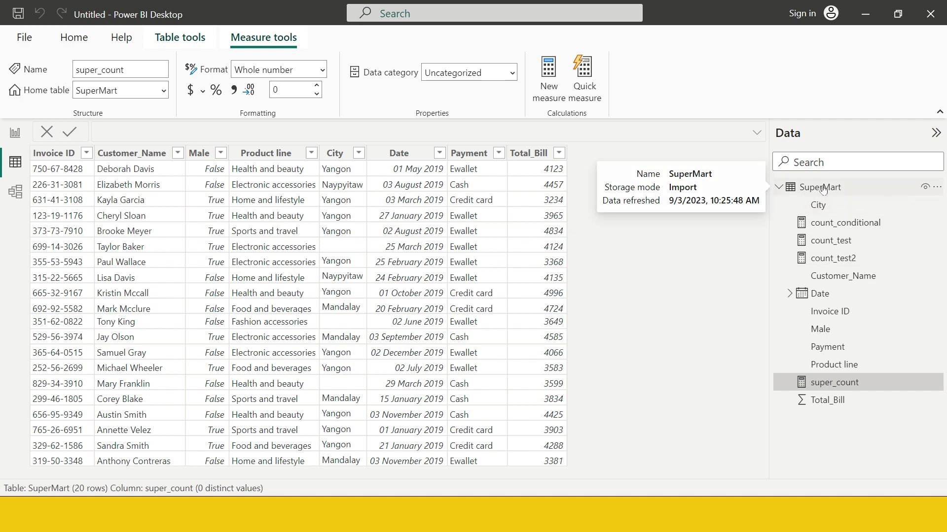
pyautogui.click(539, 323)
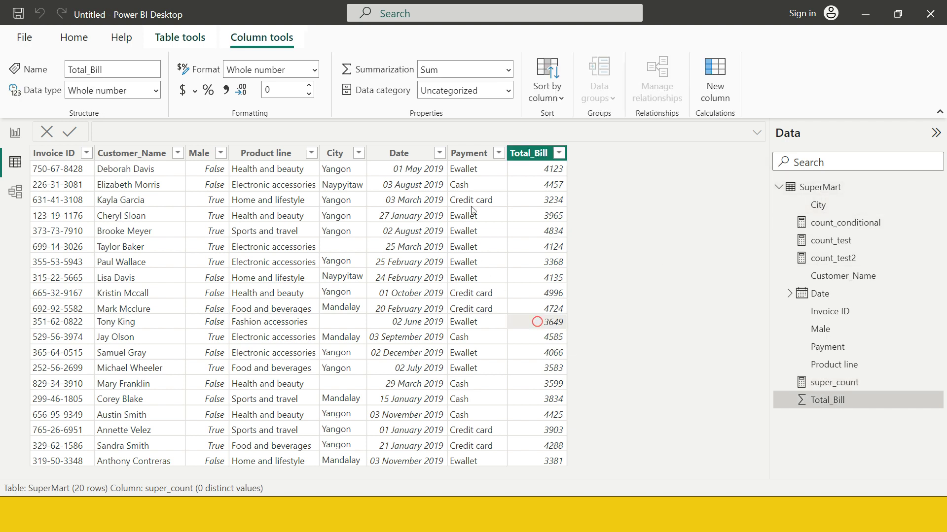
pyautogui.click(472, 170)
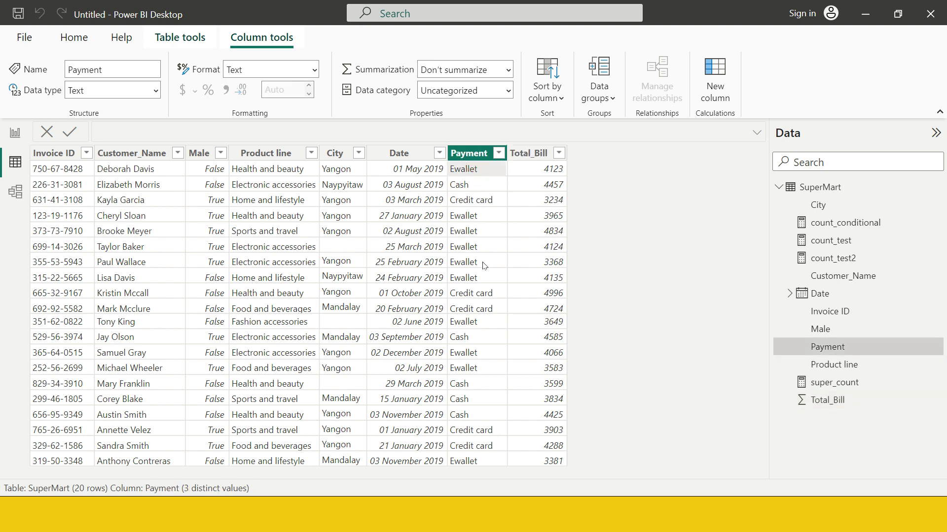
pyautogui.click(427, 296)
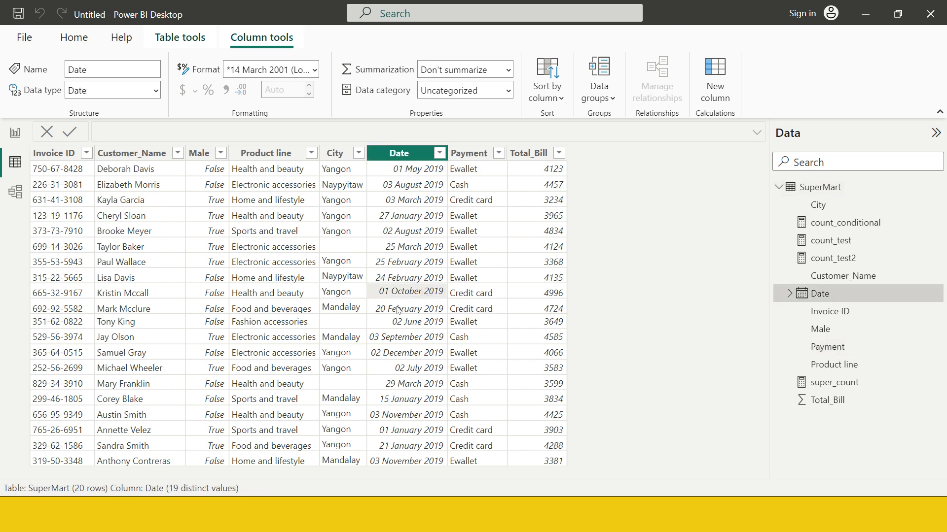
pyautogui.click(74, 40)
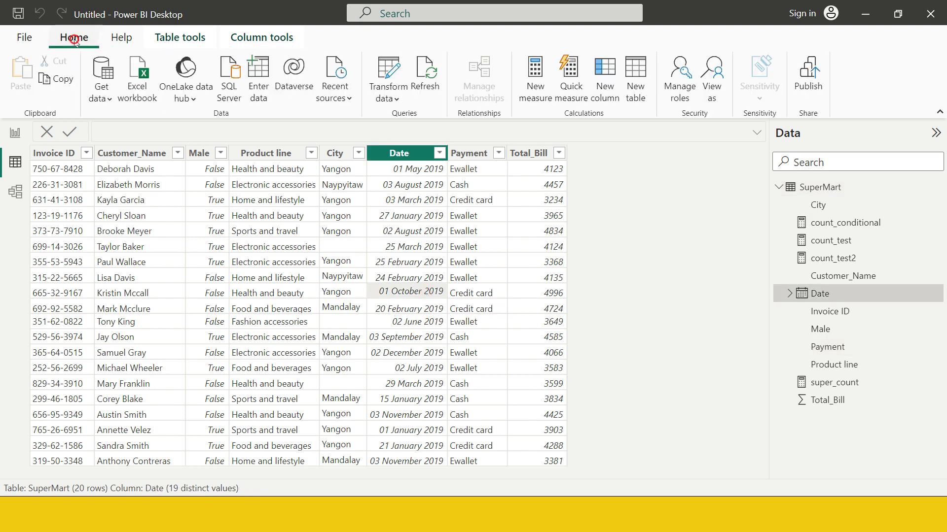
pyautogui.click(630, 75)
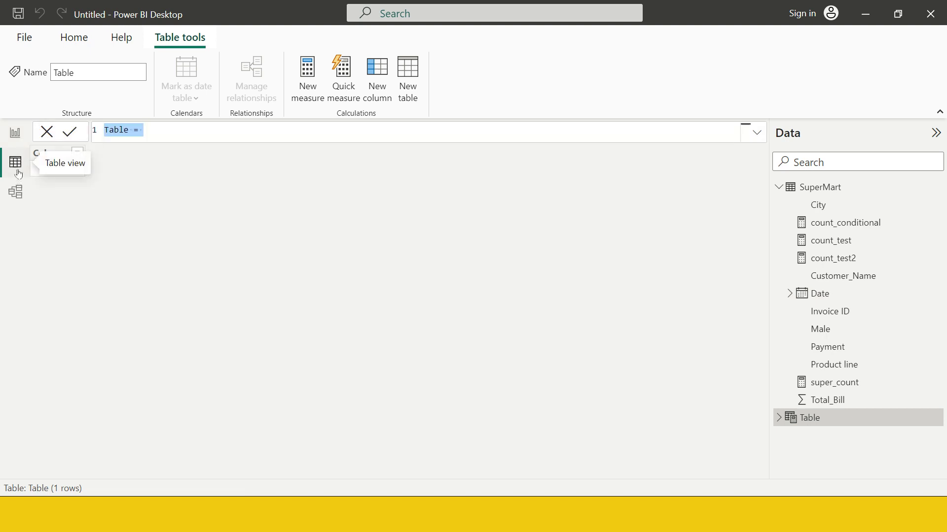
# Create cash_table as FILTER(SuperMart,SuperMart[Payment]="Cash").
pyautogui.doubleClick(119, 129)
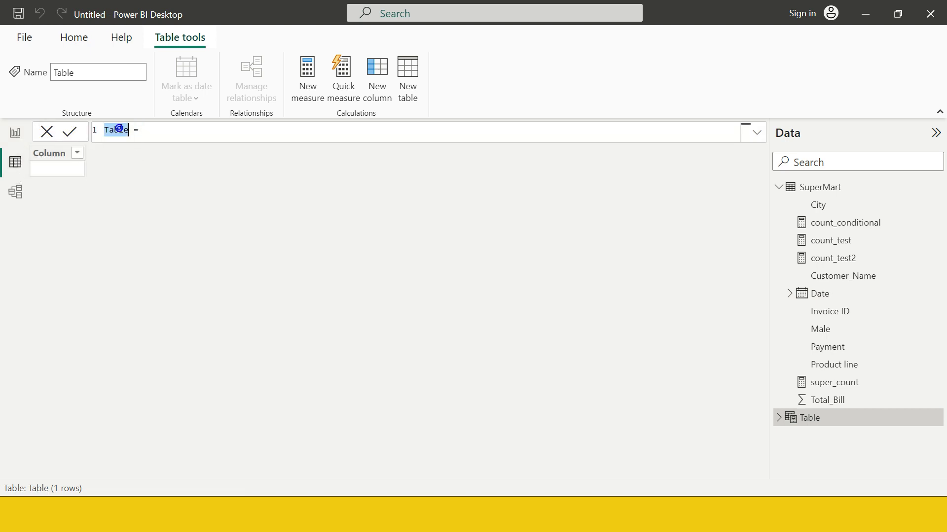
pyautogui.write('cash_t')
pyautogui.write('able')
pyautogui.press('End')
pyautogui.write('FILTER(')
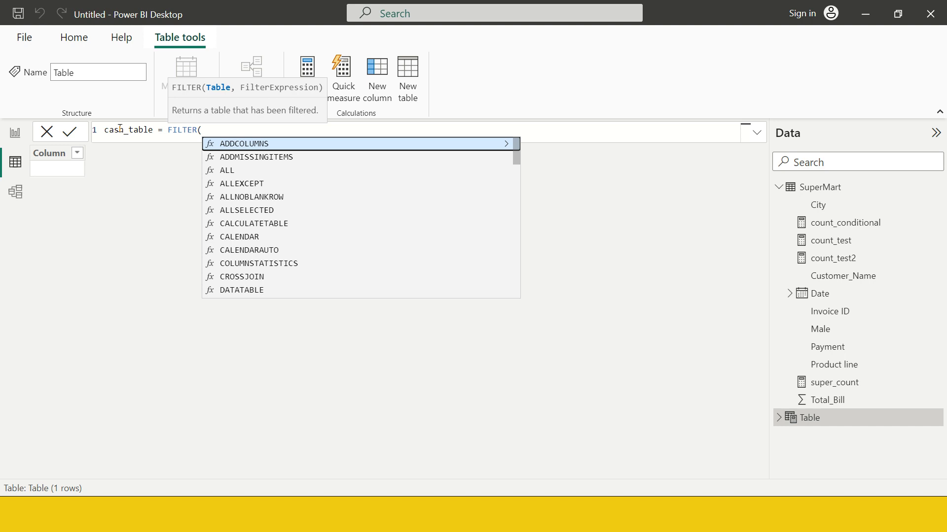
pyautogui.write('SuperMart')
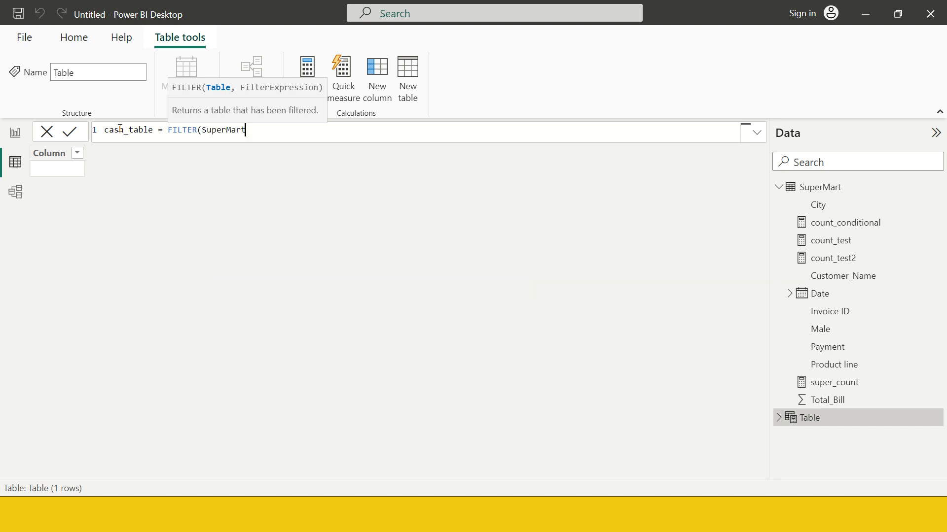
pyautogui.write(',sup')
pyautogui.press('Down')
pyautogui.press('Down')
pyautogui.press('Down')
pyautogui.press('Down')
pyautogui.press('Down')
pyautogui.press('Down')
pyautogui.press('Down')
pyautogui.press('Down')
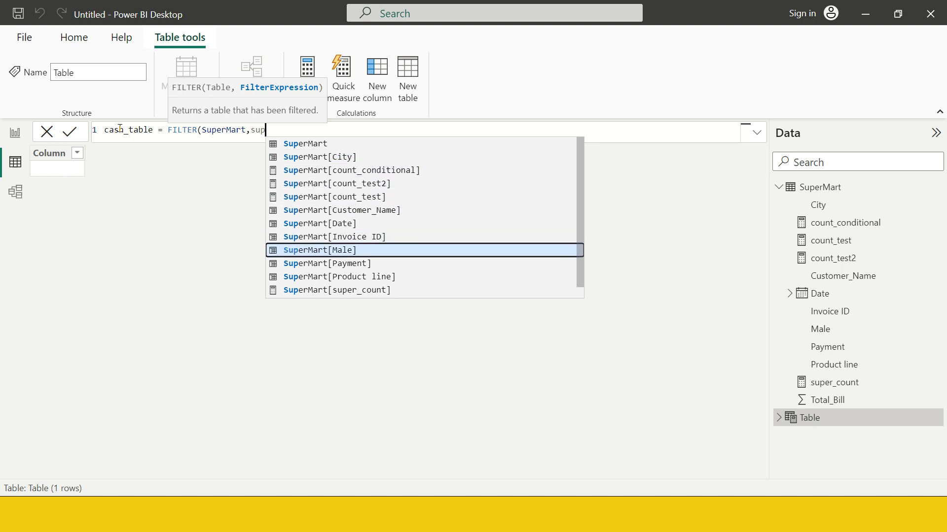
pyautogui.press('Up')
pyautogui.press('Down')
pyautogui.press('Down')
pyautogui.press('Down')
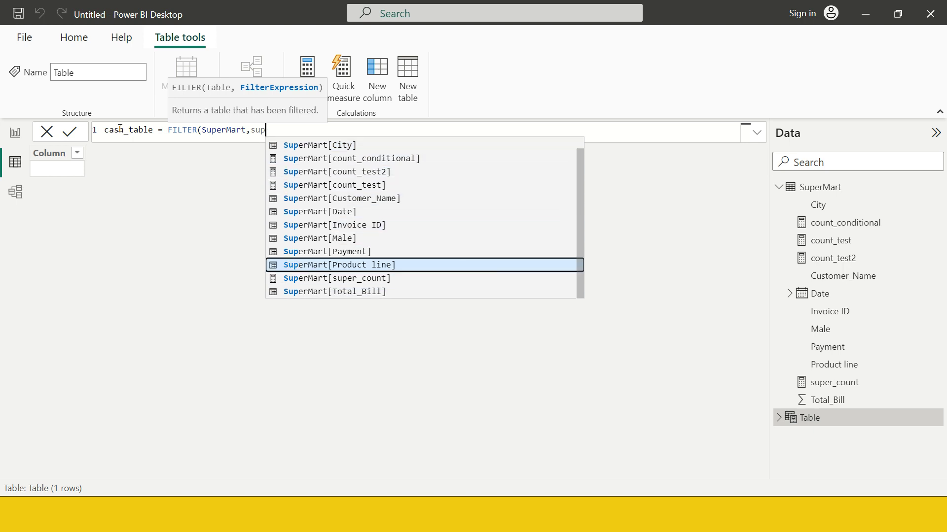
pyautogui.press('Up')
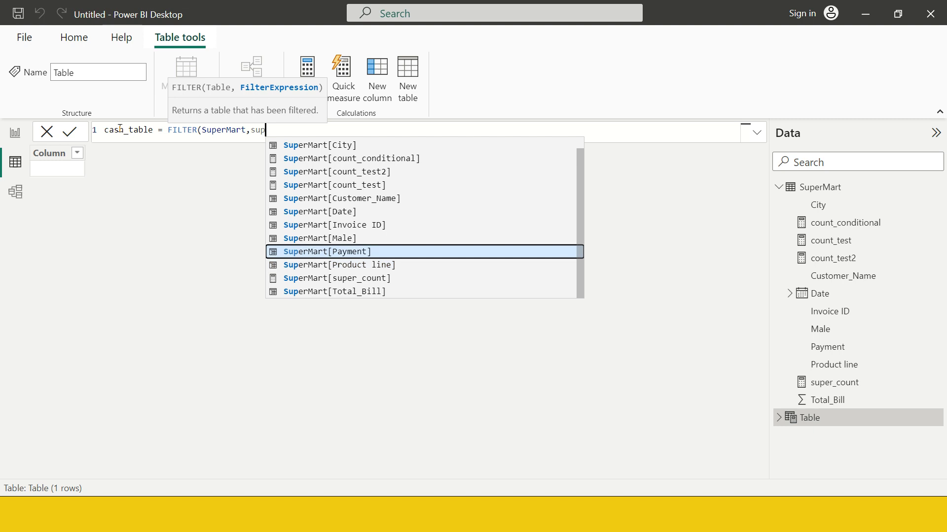
pyautogui.press('Tab')
pyautogui.write('=')
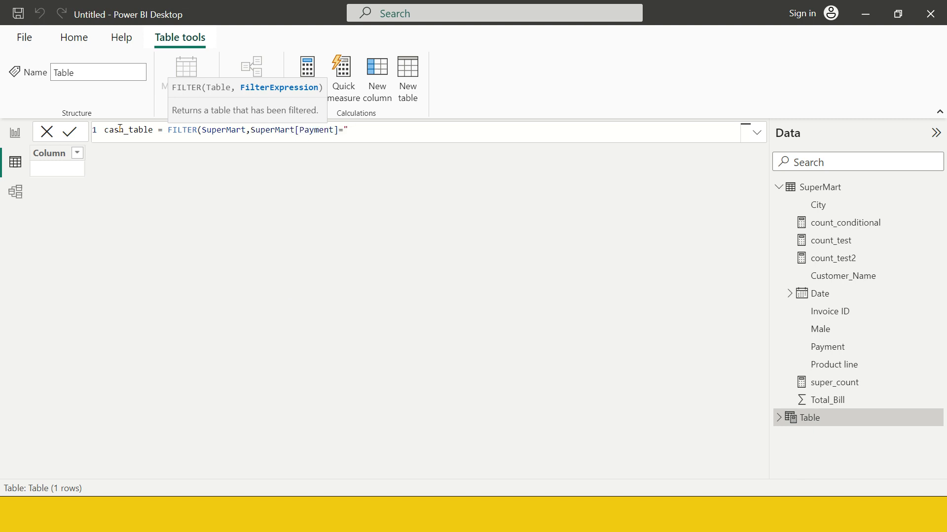
pyautogui.write('"Cash")')
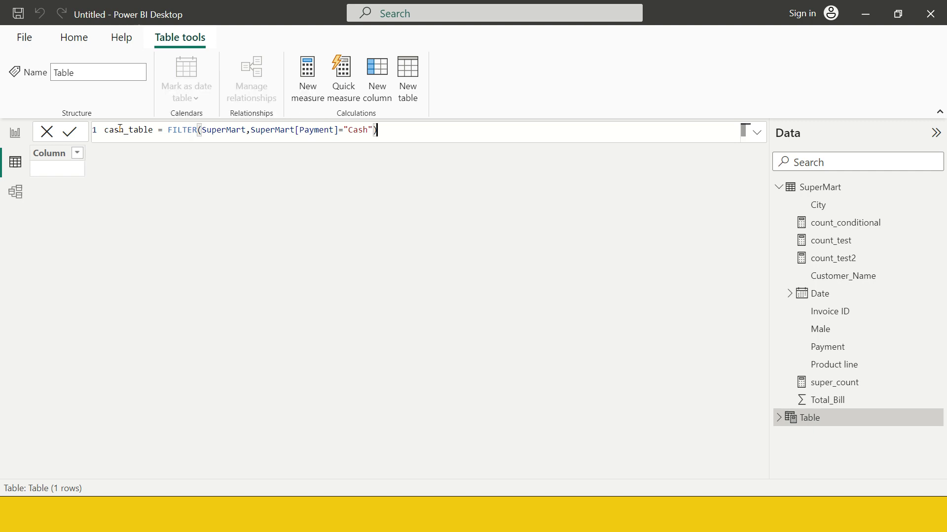
pyautogui.press('Return')
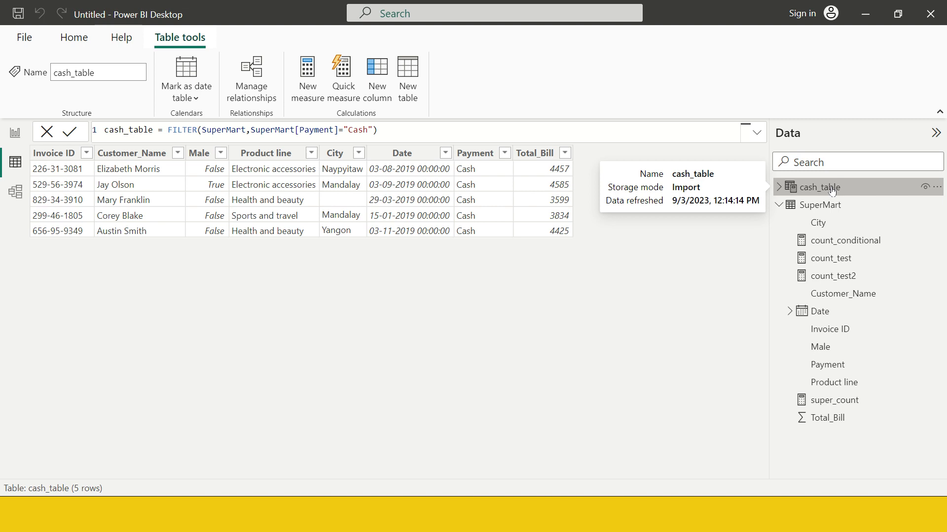
# Compare cash_table's fields and five cash rows against SuperMart in the Data pane.
pyautogui.click(779, 187)
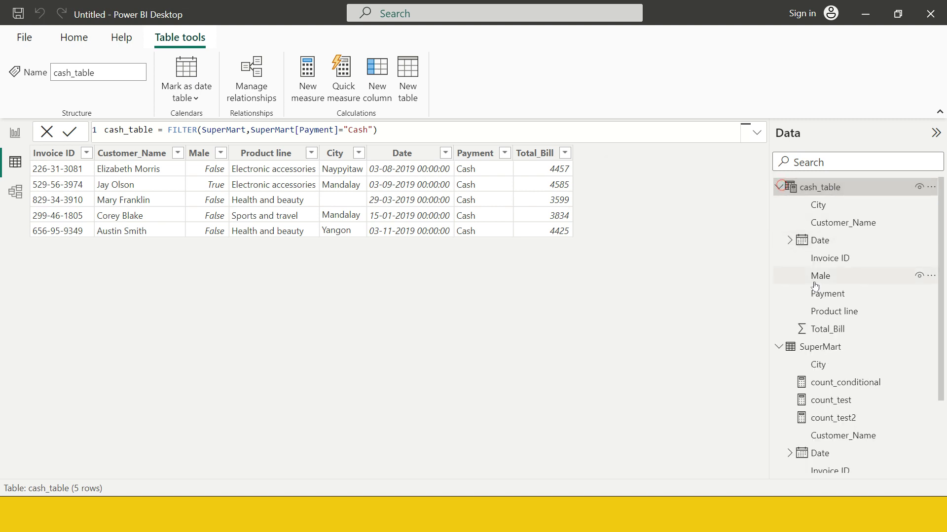
pyautogui.click(779, 187)
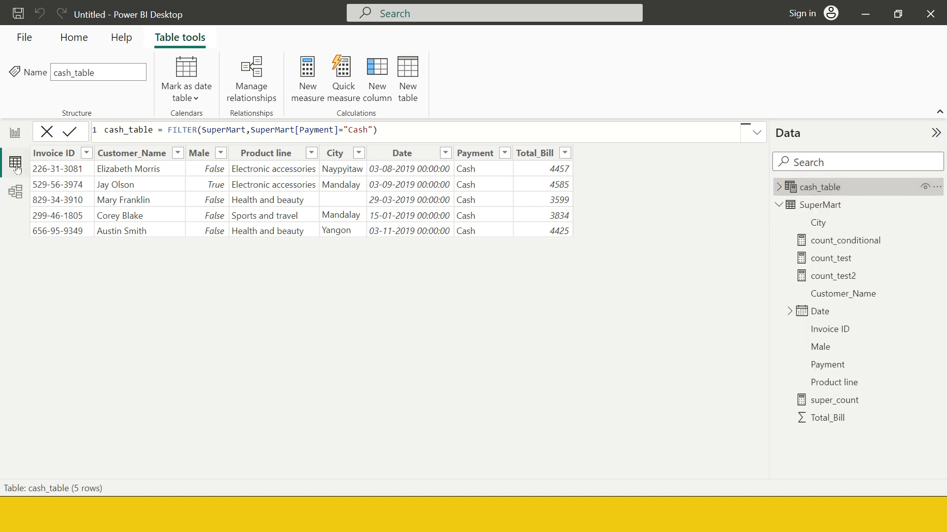
pyautogui.click(779, 205)
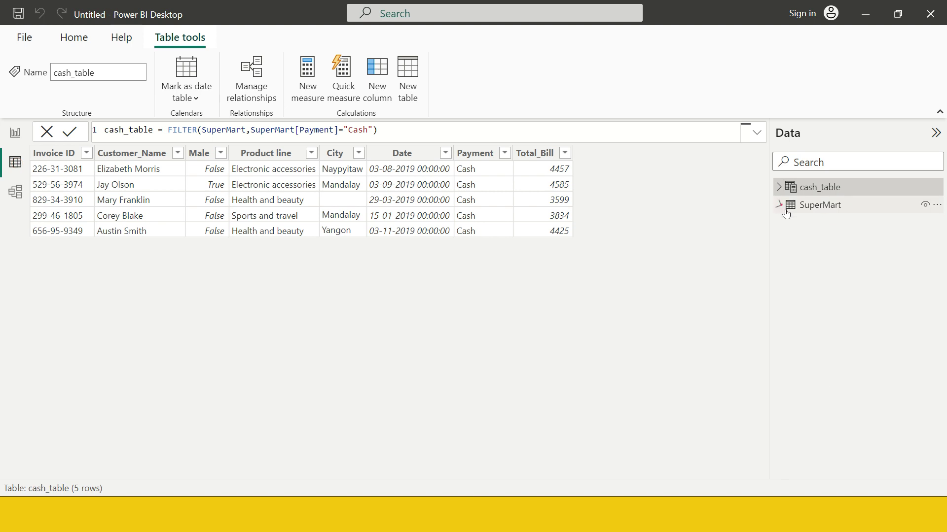
pyautogui.click(819, 207)
pyautogui.click(825, 187)
pyautogui.click(15, 134)
# Deselect visuals and look over the detailed Product line, City, Male, Payment and Total_Bill table.
pyautogui.click(465, 268)
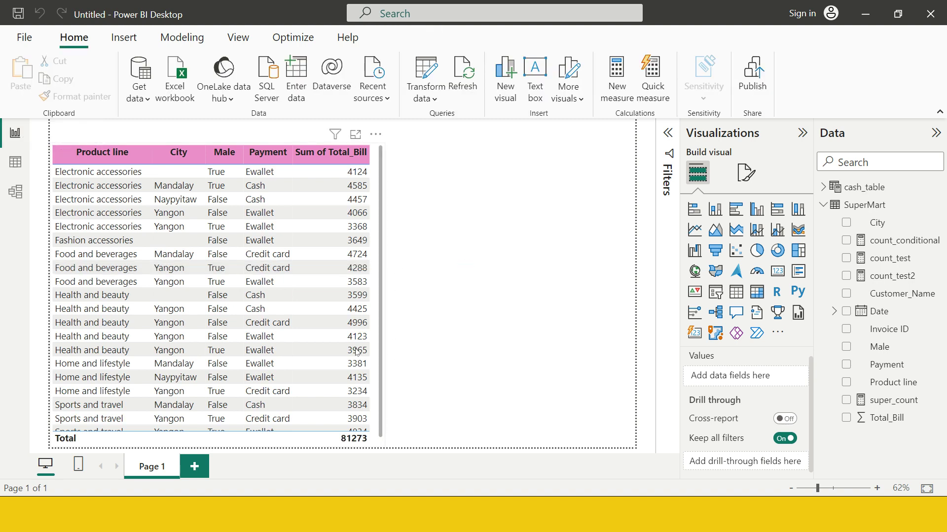
pyautogui.scroll(-1, 296, 315)
pyautogui.scroll(1, 296, 316)
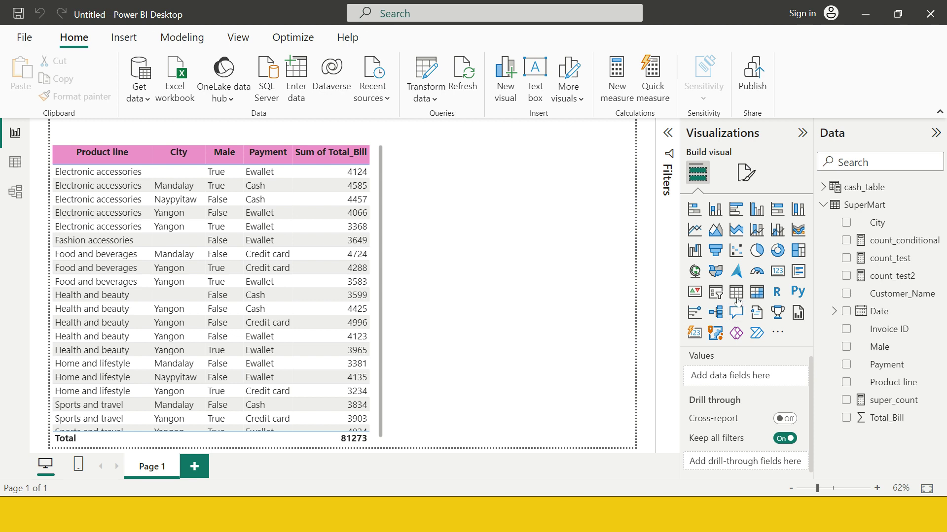
# Add a matrix with Product line as rows and Sum of Total_Bill as values.
pyautogui.click(756, 292)
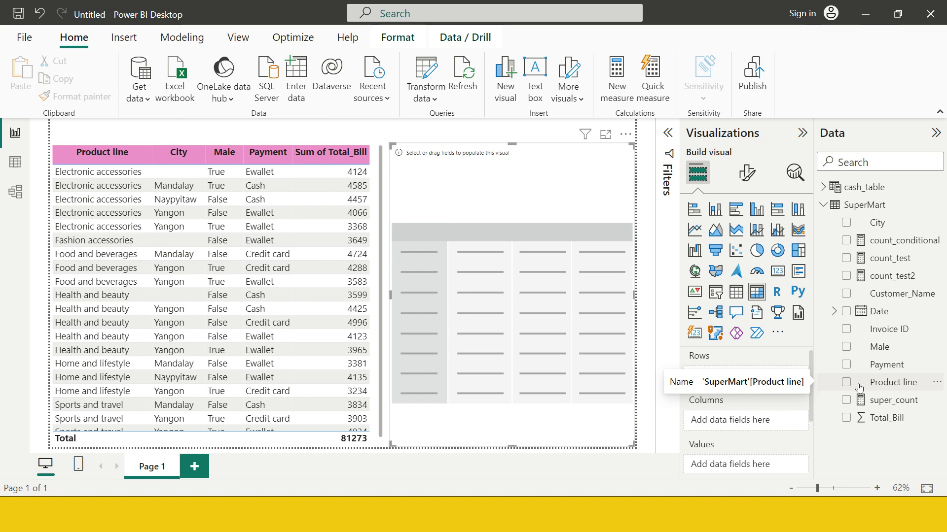
pyautogui.moveTo(871, 386); pyautogui.dragTo(750, 385)
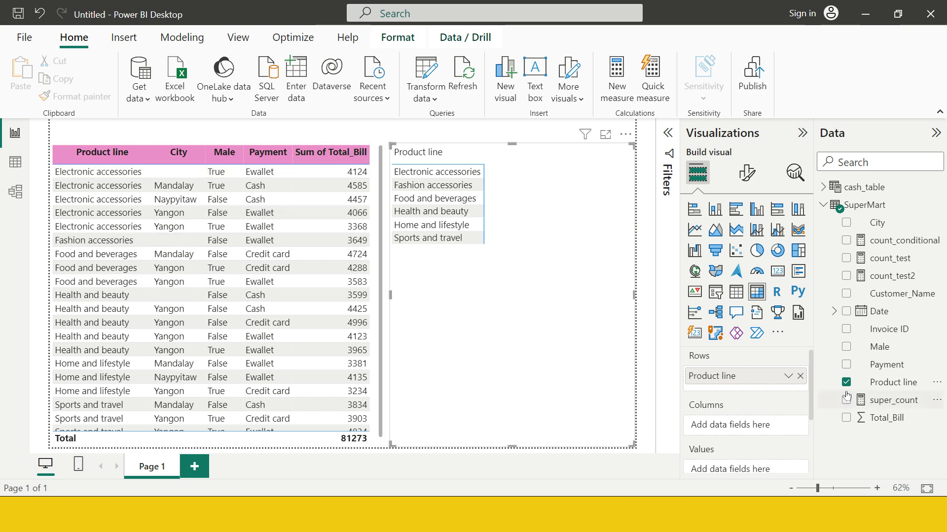
pyautogui.moveTo(882, 427); pyautogui.dragTo(736, 475)
pyautogui.scroll(-2, 758, 434)
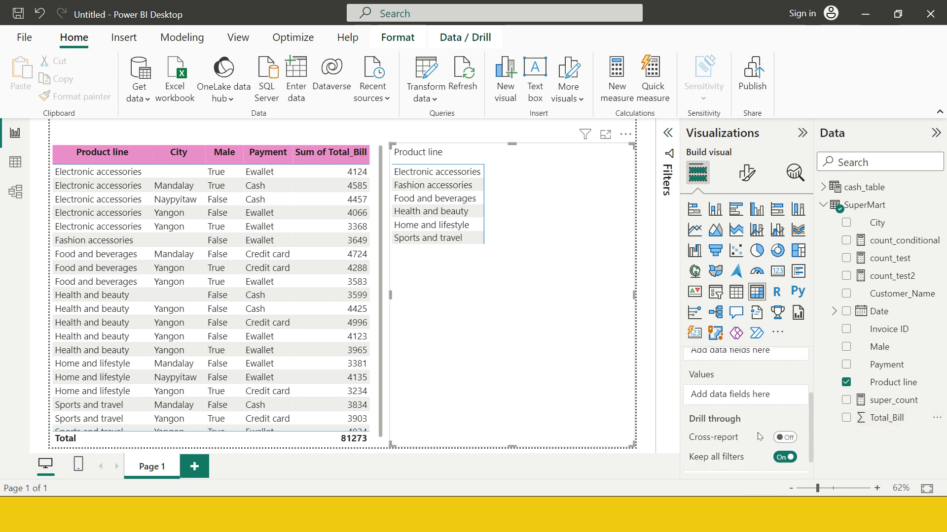
pyautogui.moveTo(885, 418); pyautogui.dragTo(745, 395)
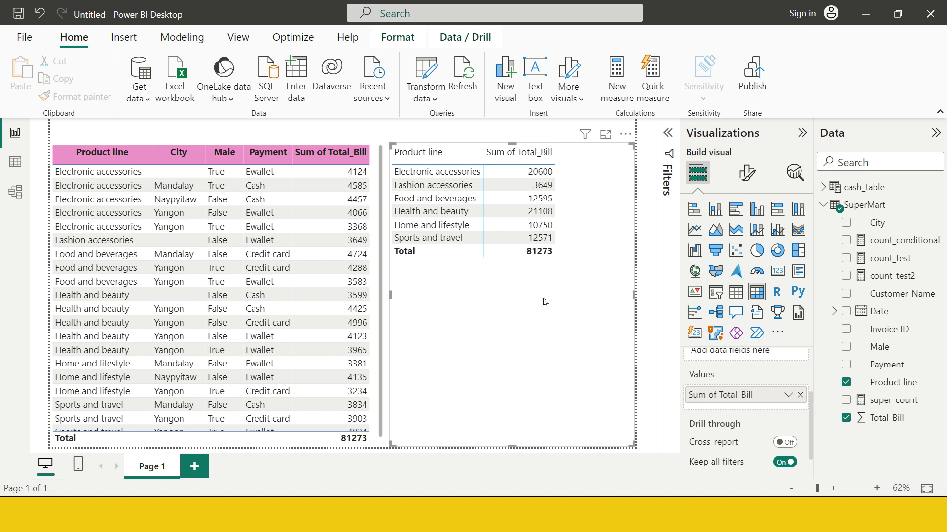
# Shorten the new matrix visual and move it lower on the page.
pyautogui.moveTo(512, 445); pyautogui.dragTo(516, 334)
pyautogui.moveTo(535, 300); pyautogui.dragTo(535, 368)
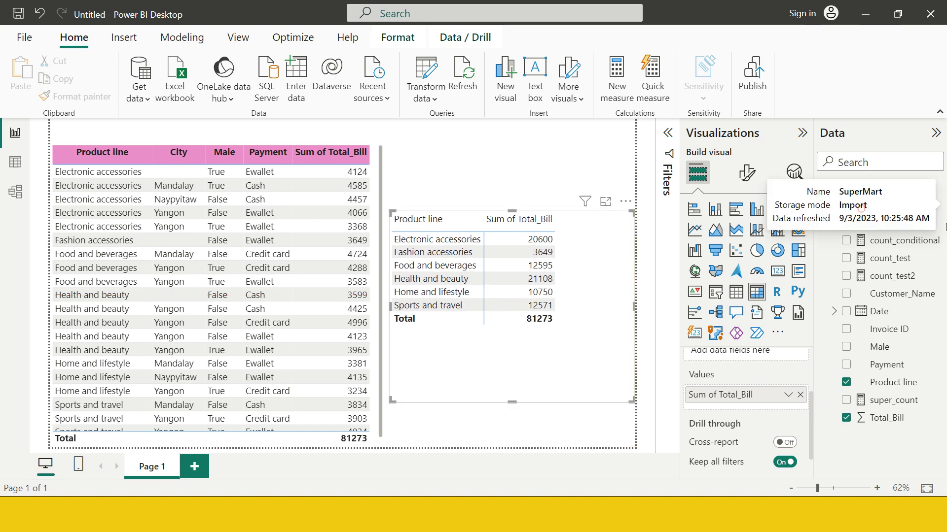
pyautogui.click(890, 209)
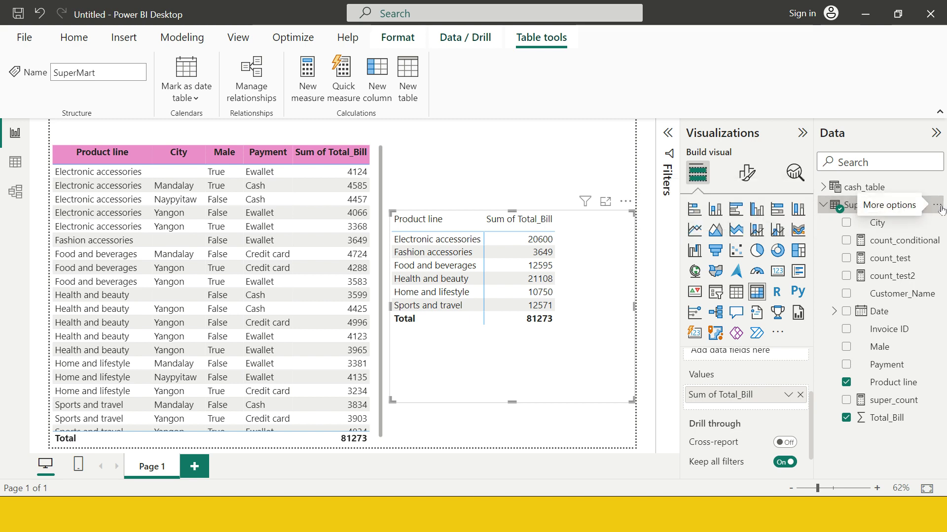
# Create a new measure in the SuperMart table.
pyautogui.click(935, 207)
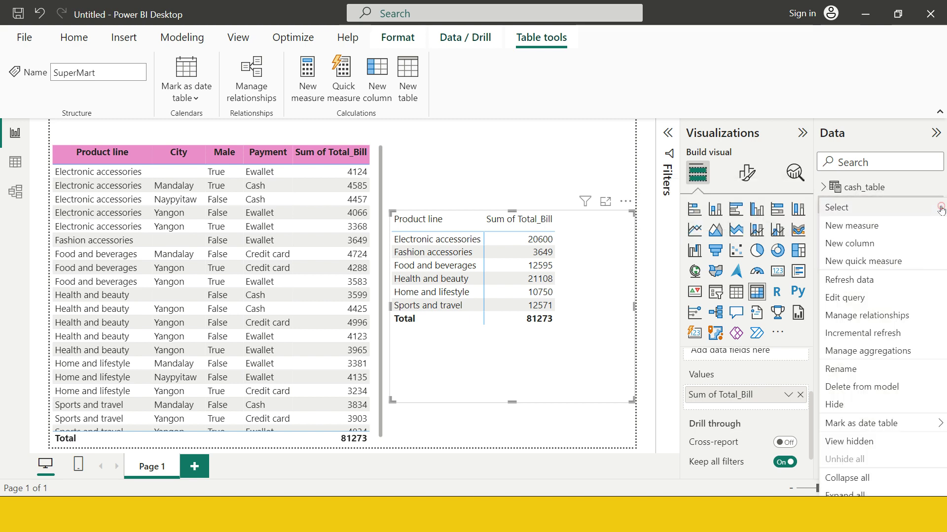
pyautogui.click(878, 230)
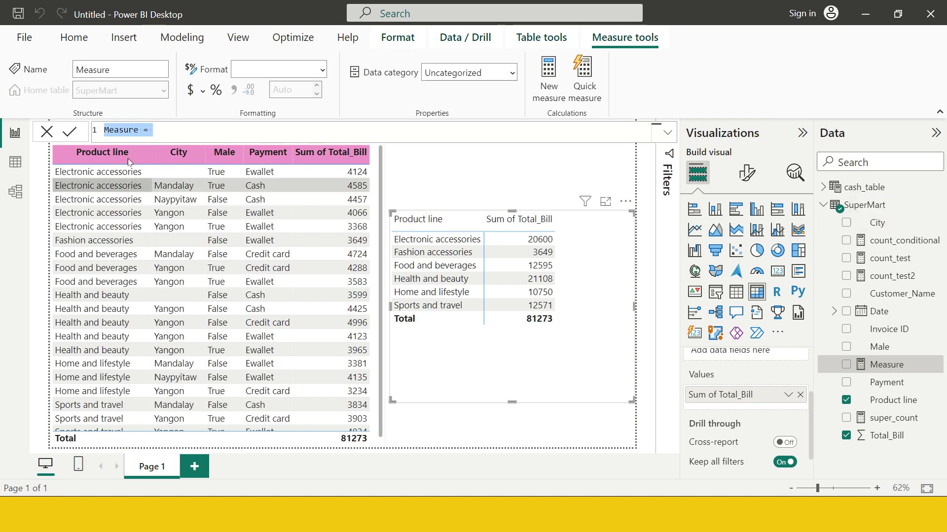
# Name the measure sum_cash and begin its formula as FILTER over SuperMart.
pyautogui.doubleClick(123, 131)
pyautogui.write('sum_cash = ')
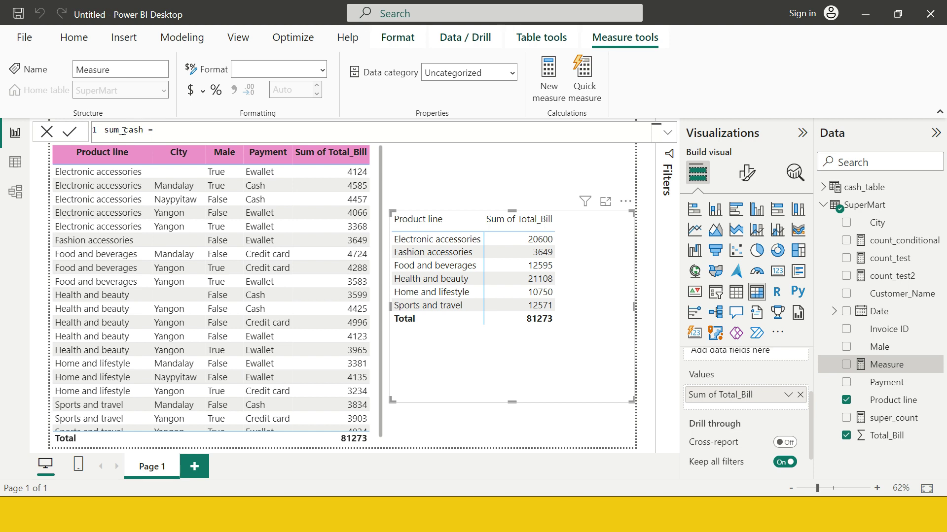
pyautogui.write('fil')
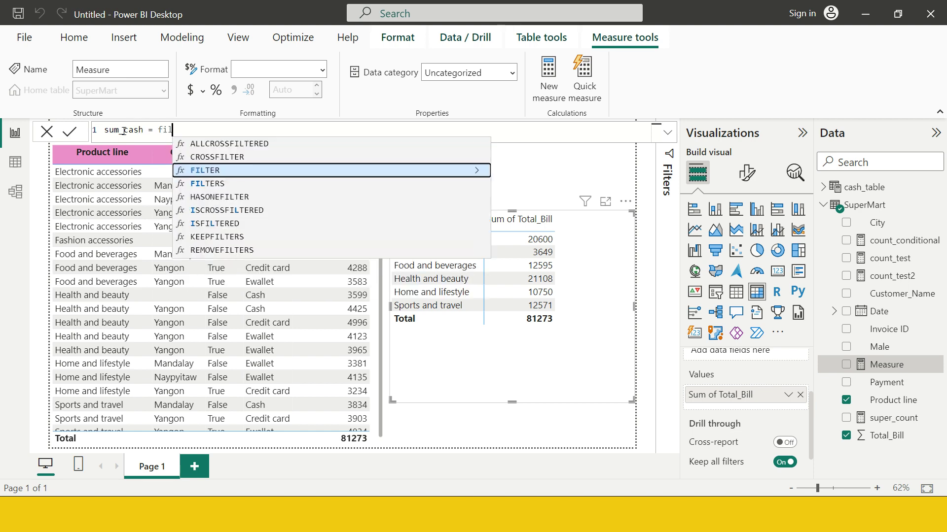
pyautogui.press('Tab')
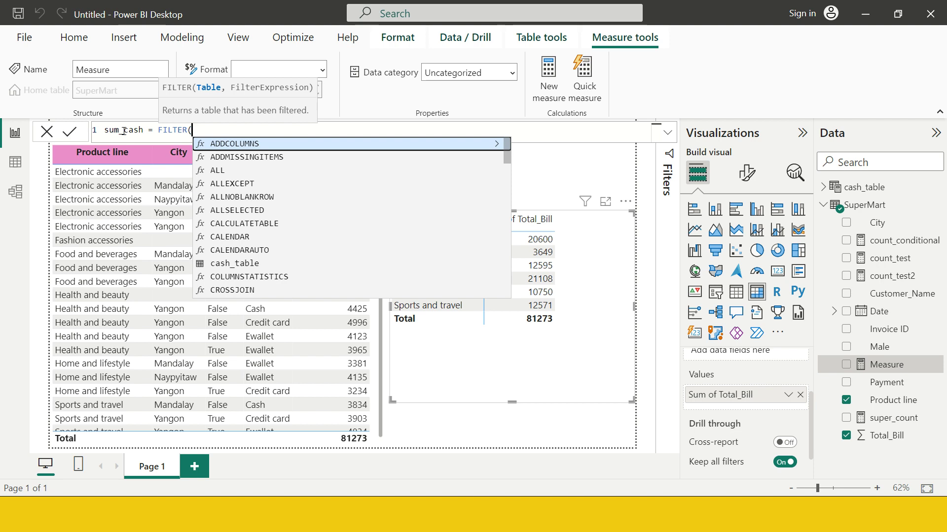
pyautogui.write('su')
pyautogui.press('Down')
pyautogui.press('Down')
pyautogui.press('Down')
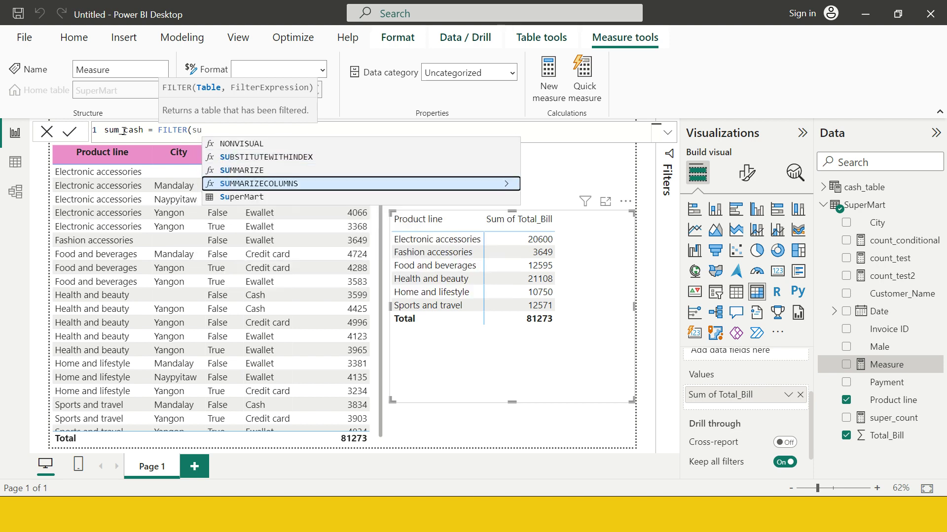
pyautogui.press('Tab')
# Add the condition SuperMart[Payment]="Cash" to the FILTER.
pyautogui.write(',sup')
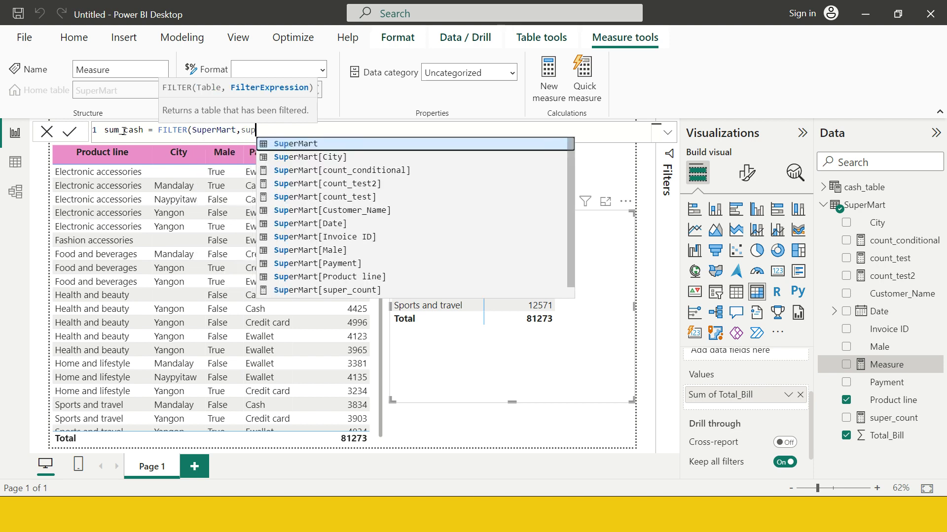
pyautogui.press('Down')
pyautogui.press('Down')
pyautogui.press('Down')
pyautogui.press('Down')
pyautogui.press('Down')
pyautogui.press('Down')
pyautogui.press('Down')
pyautogui.press('Down')
pyautogui.press('Down')
pyautogui.press('Down')
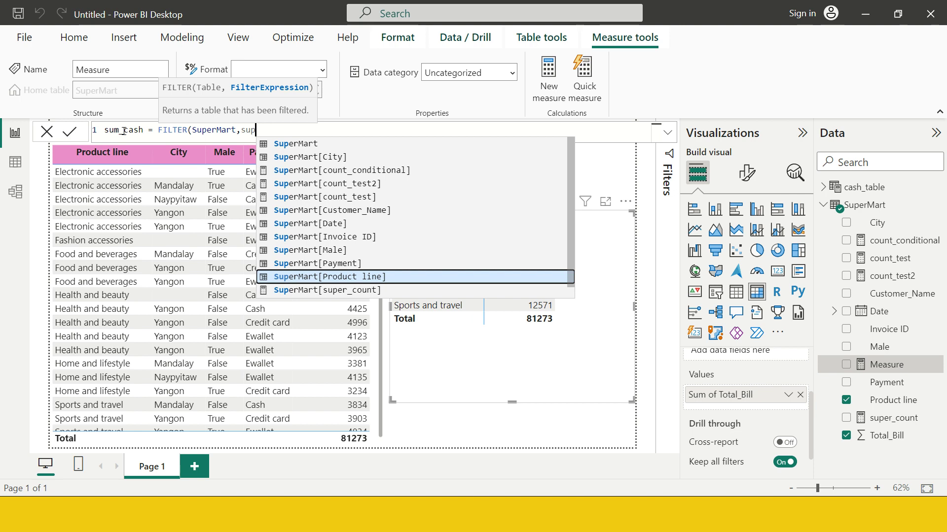
pyautogui.press('Up')
pyautogui.press('Tab')
pyautogui.write('="Cash')
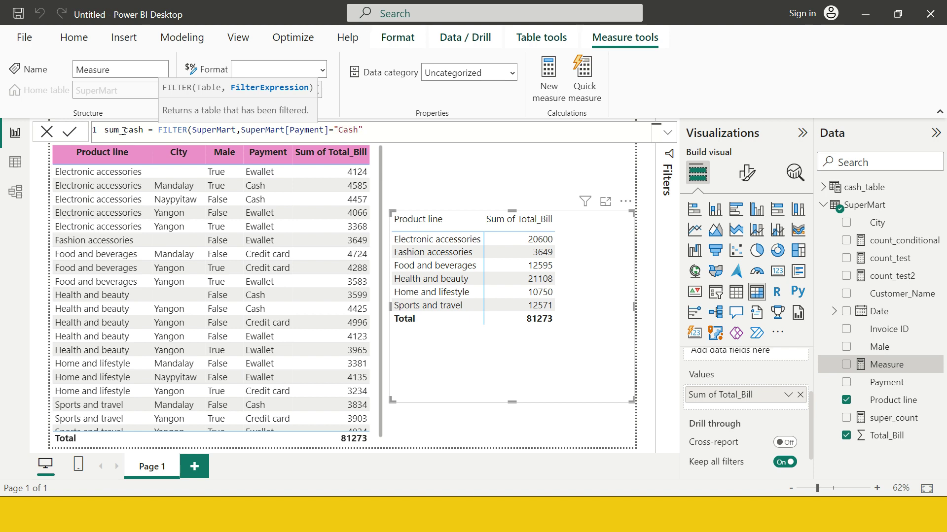
pyautogui.write(')')
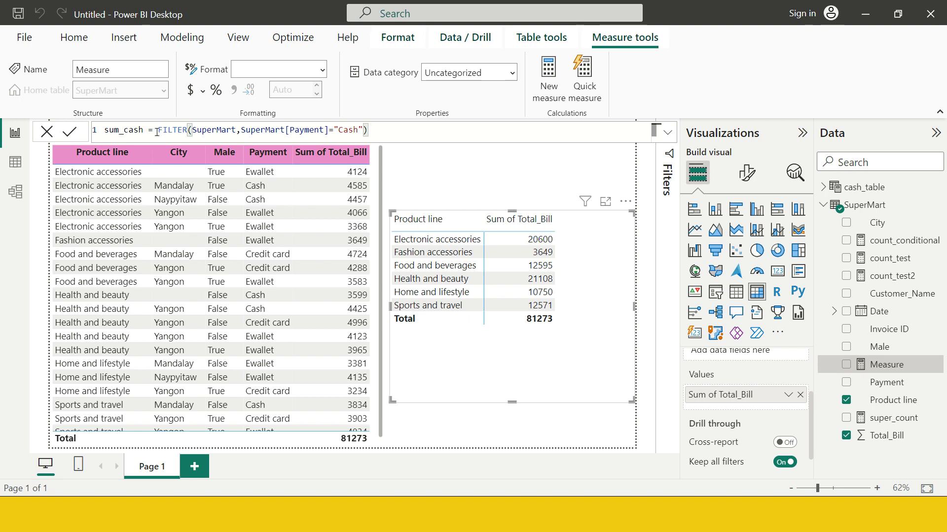
# Wrap the FILTER expression in SUMX.
pyautogui.moveTo(158, 129); pyautogui.dragTo(189, 127)
pyautogui.write('sum')
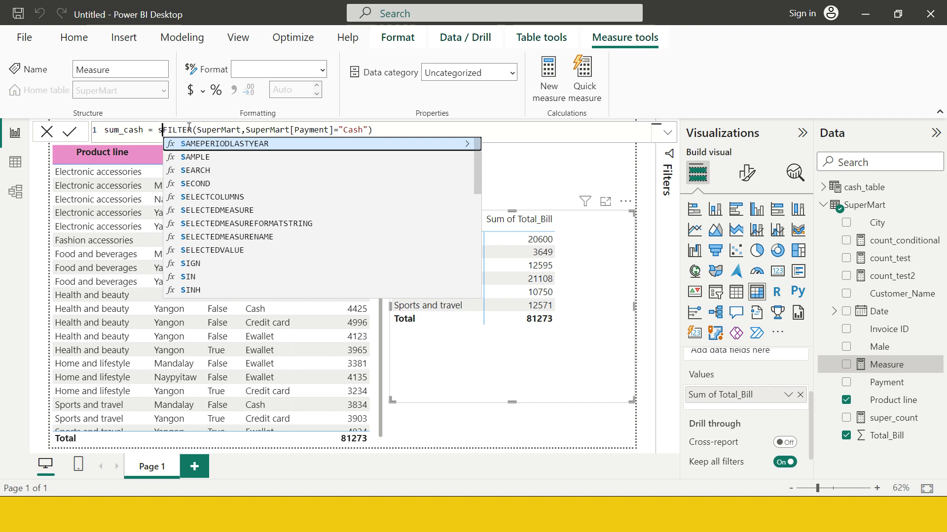
pyautogui.press('Down')
pyautogui.press('Down')
pyautogui.press('Down')
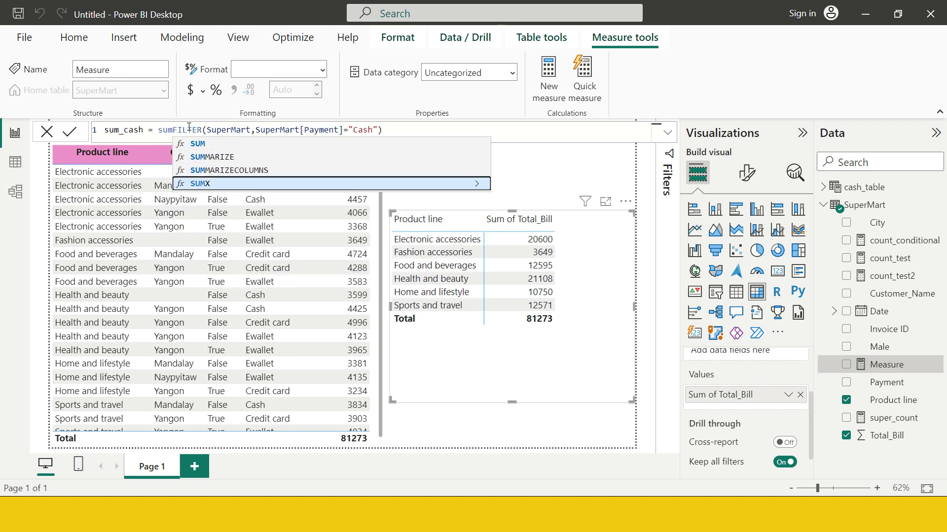
pyautogui.press('Tab')
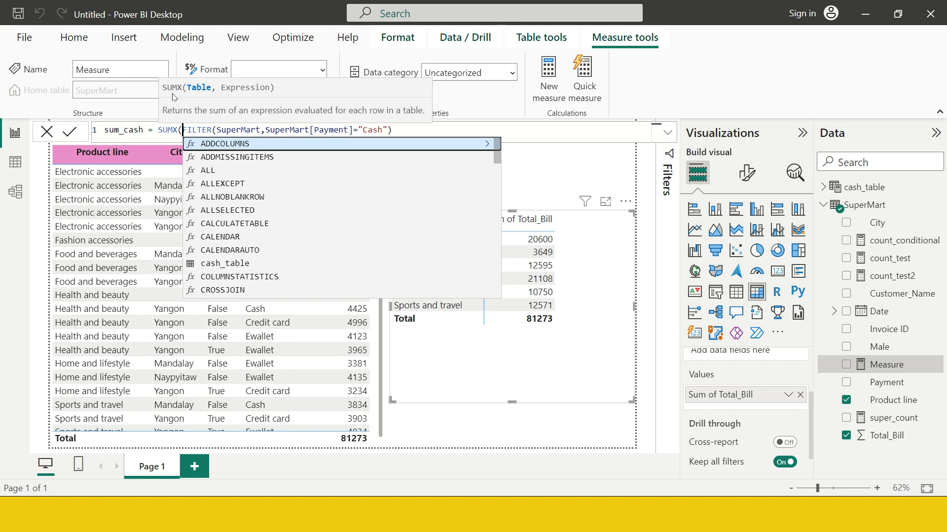
# Append SuperMart[Total_Bill] as the SUMX expression and close the parenthesis.
pyautogui.click(409, 130)
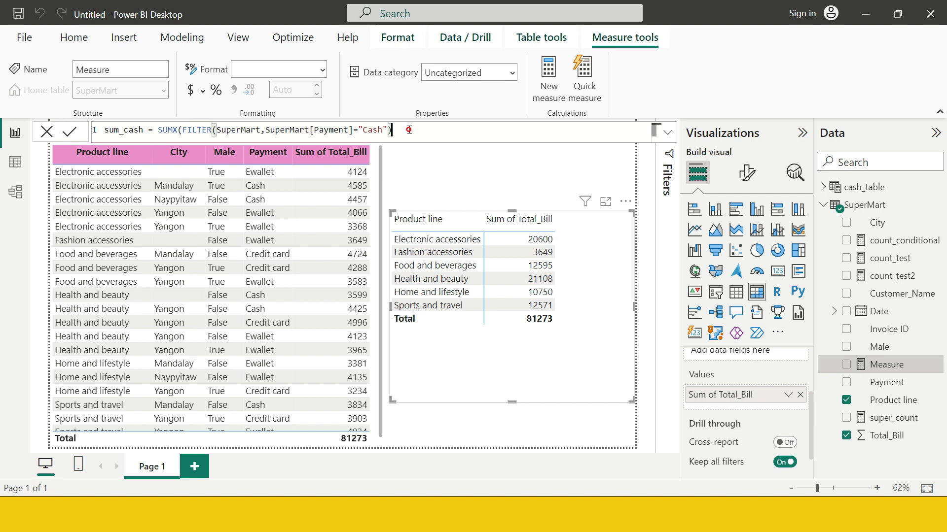
pyautogui.write(',')
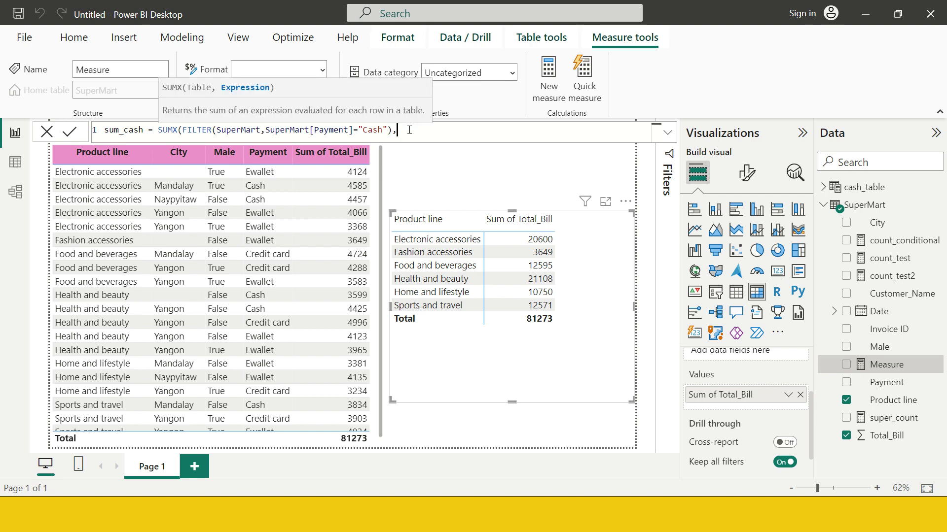
pyautogui.write('sup')
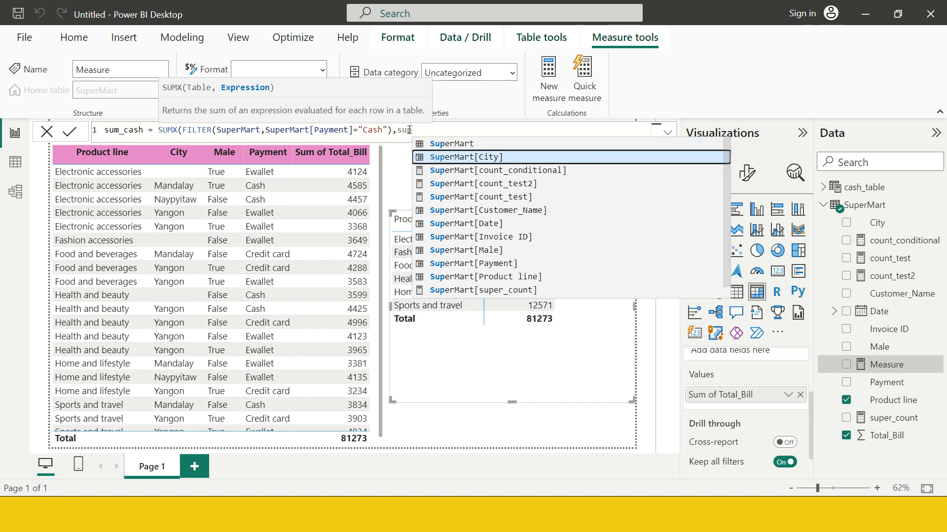
pyautogui.press('Down')
pyautogui.press('Down')
pyautogui.press('Down')
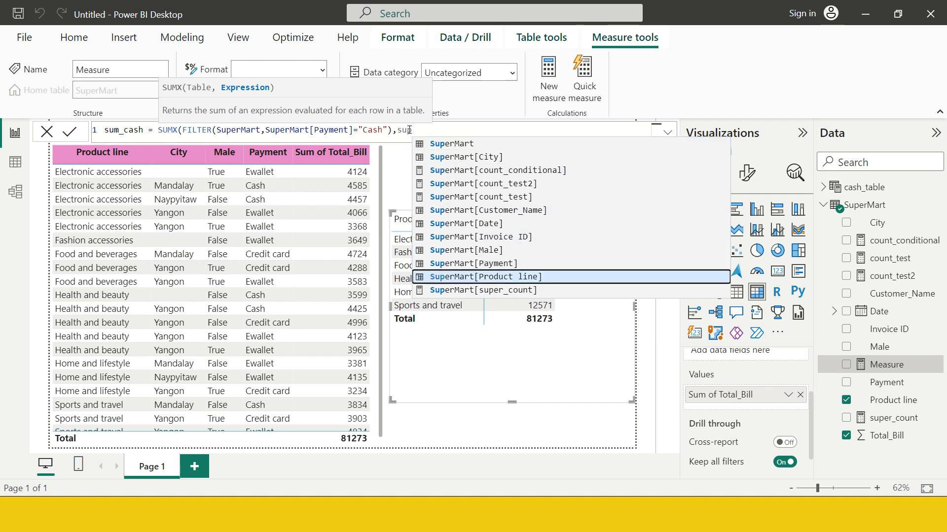
pyautogui.press('Up')
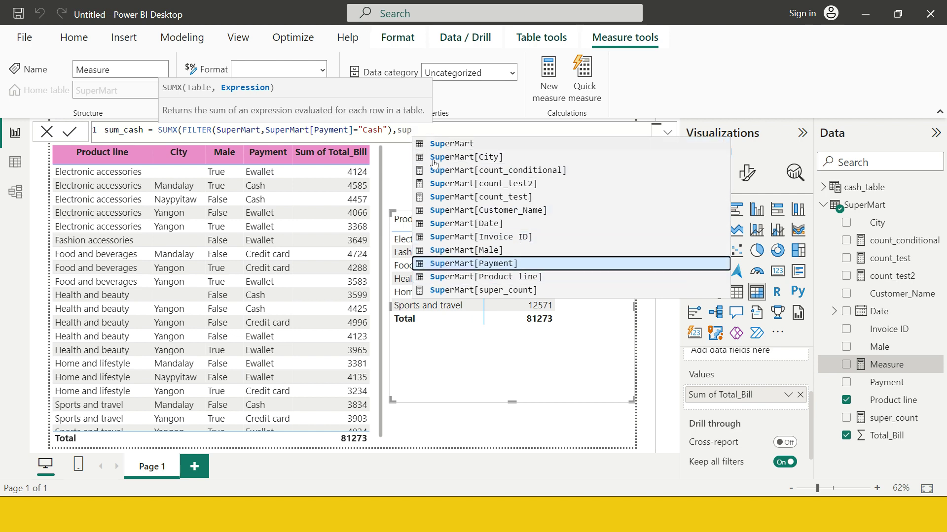
pyautogui.scroll(-1, 544, 245)
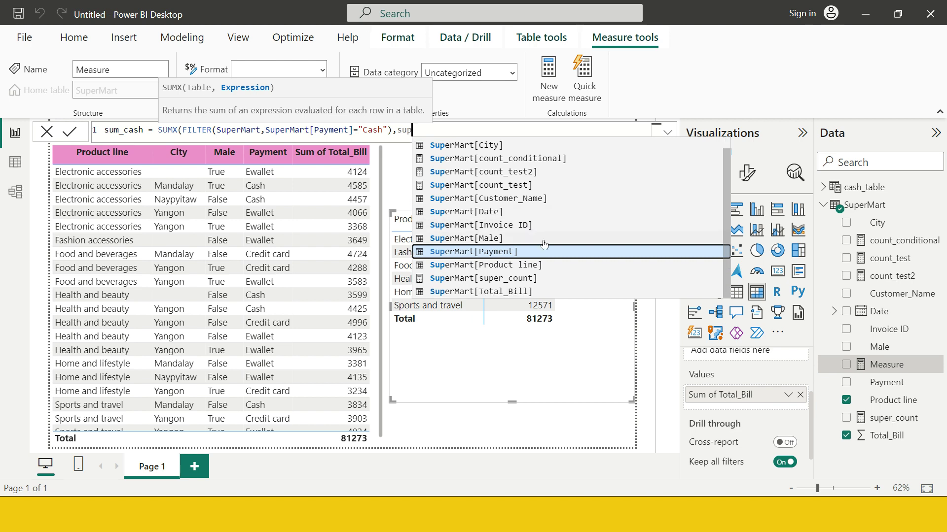
pyautogui.click(521, 292)
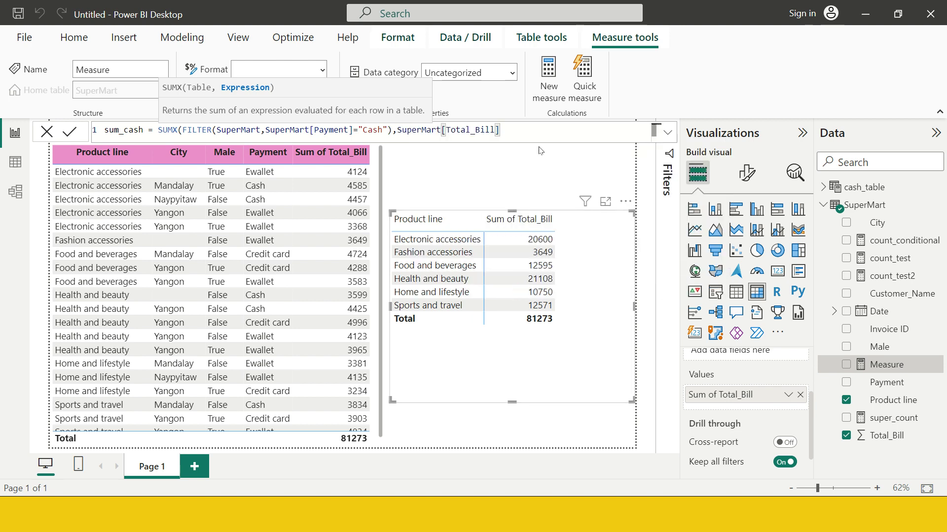
pyautogui.write(')')
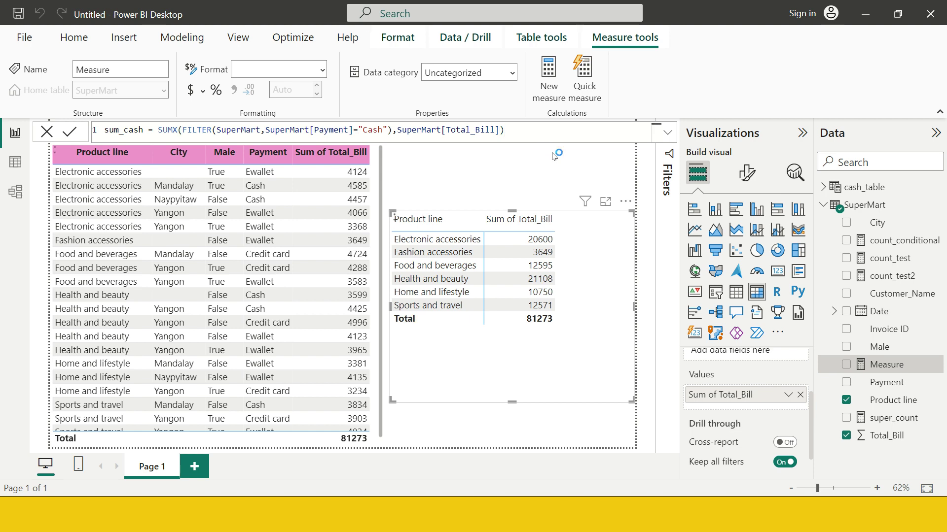
# Commit sum_cash and add it to the Product line table, showing a 20900 cash total.
pyautogui.press('Return')
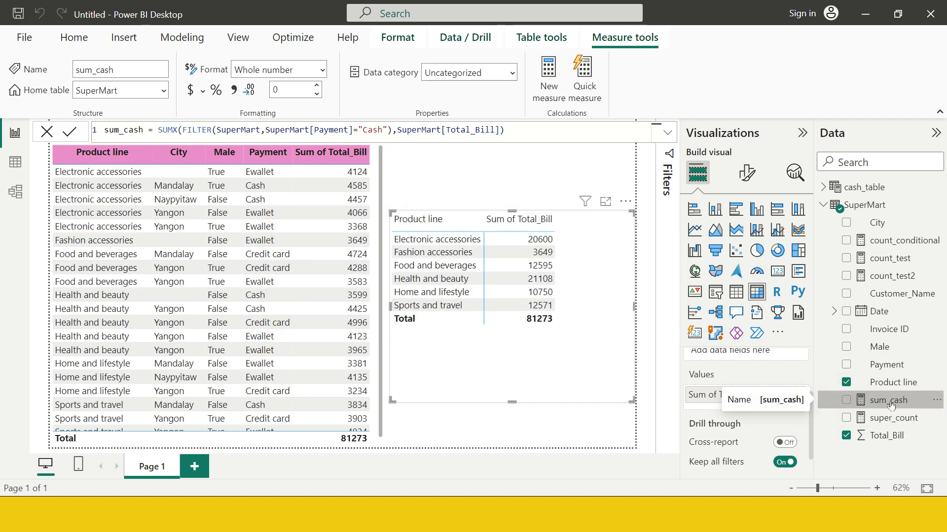
pyautogui.moveTo(891, 404); pyautogui.dragTo(754, 409)
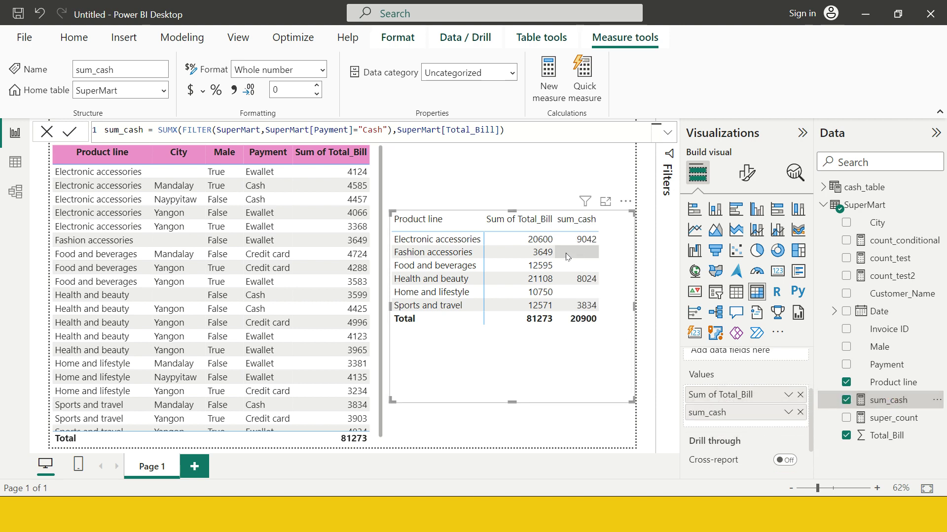